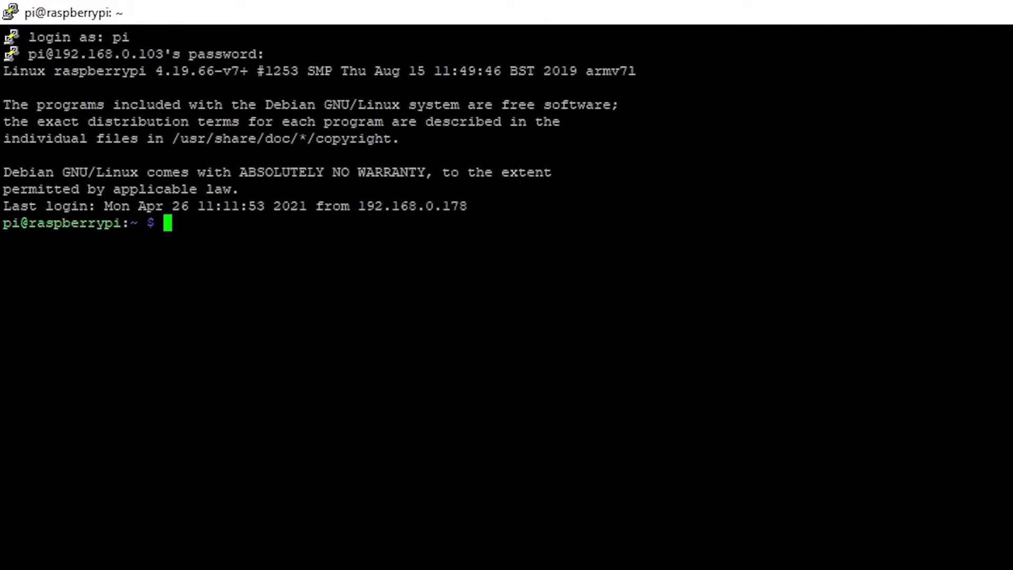
# - Enable P7 1-Wire under Interfacing Options in sudo raspi-config, then finish back to the shell
pyautogui.write('sudo raspi')
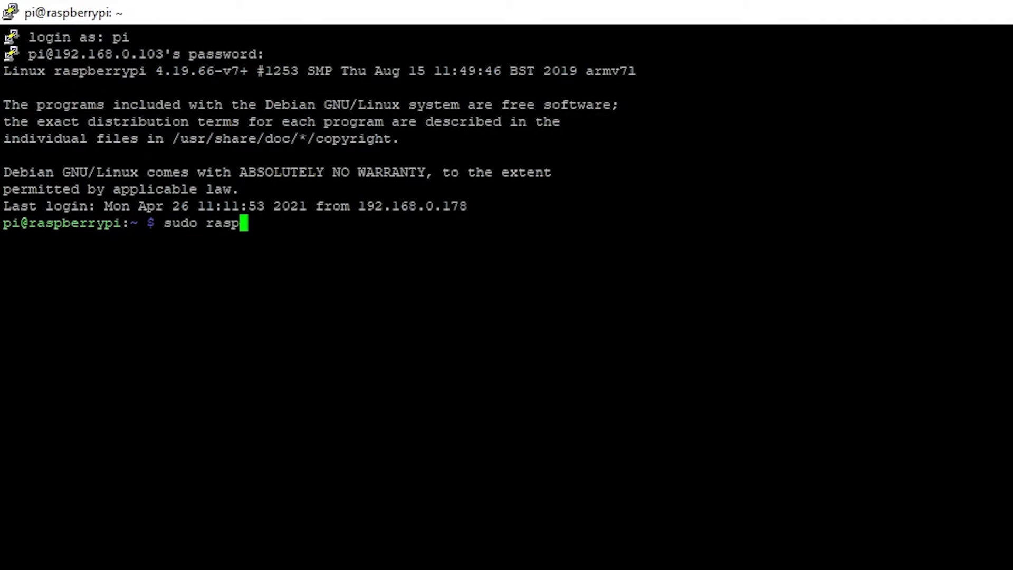
pyautogui.write('-config')
pyautogui.press('Return')
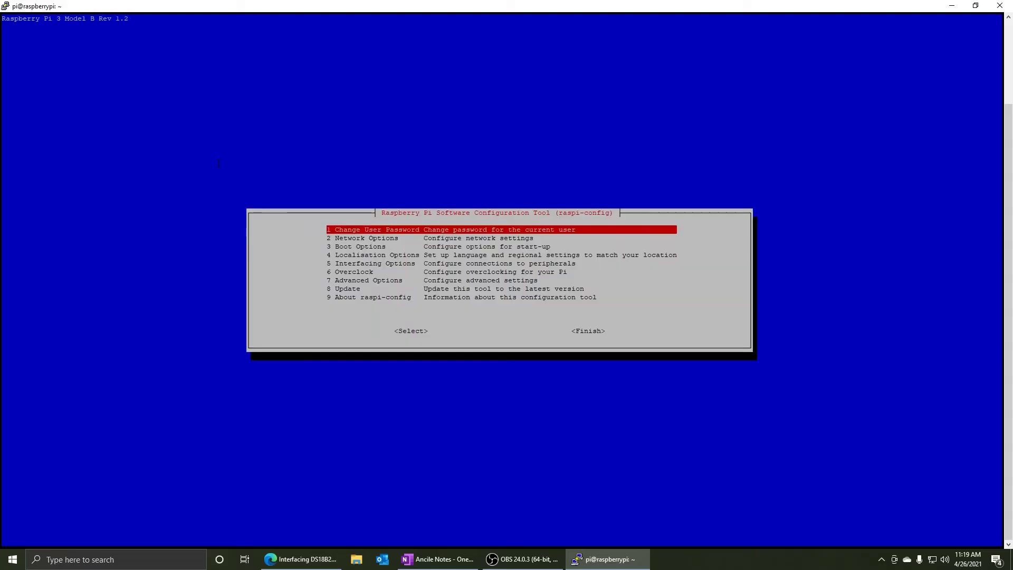
pyautogui.press('Down')
pyautogui.press('Down')
pyautogui.press('Down')
pyautogui.press('Down')
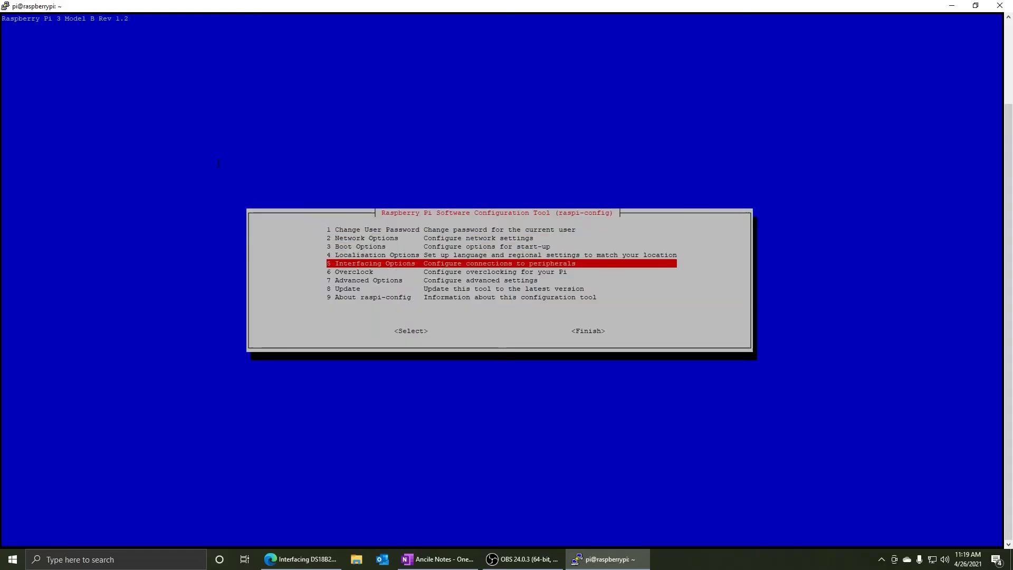
pyautogui.press('Return')
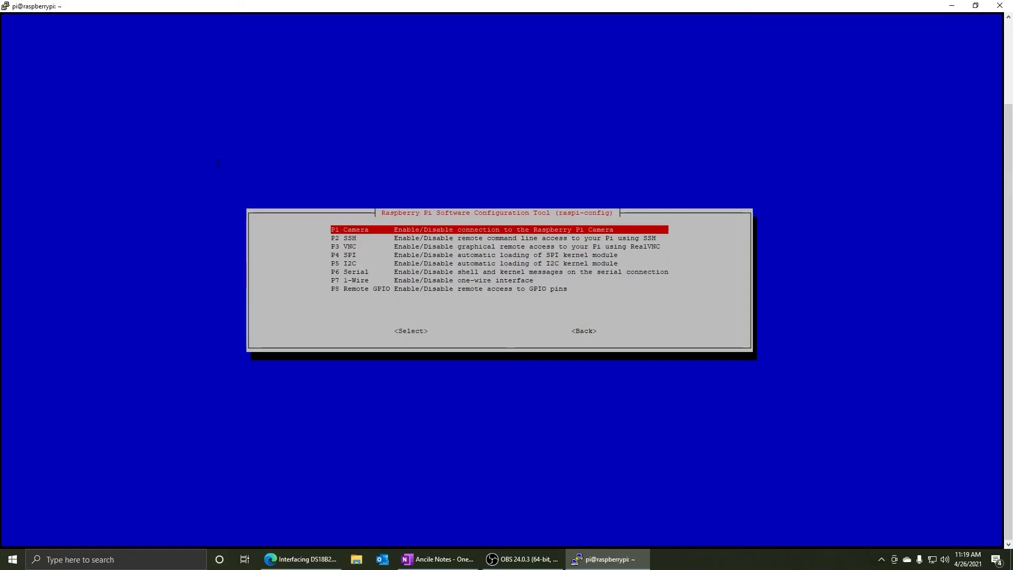
pyautogui.press('Down')
pyautogui.press('Down')
pyautogui.press('Down')
pyautogui.press('Down')
pyautogui.press('Down')
pyautogui.press('Down')
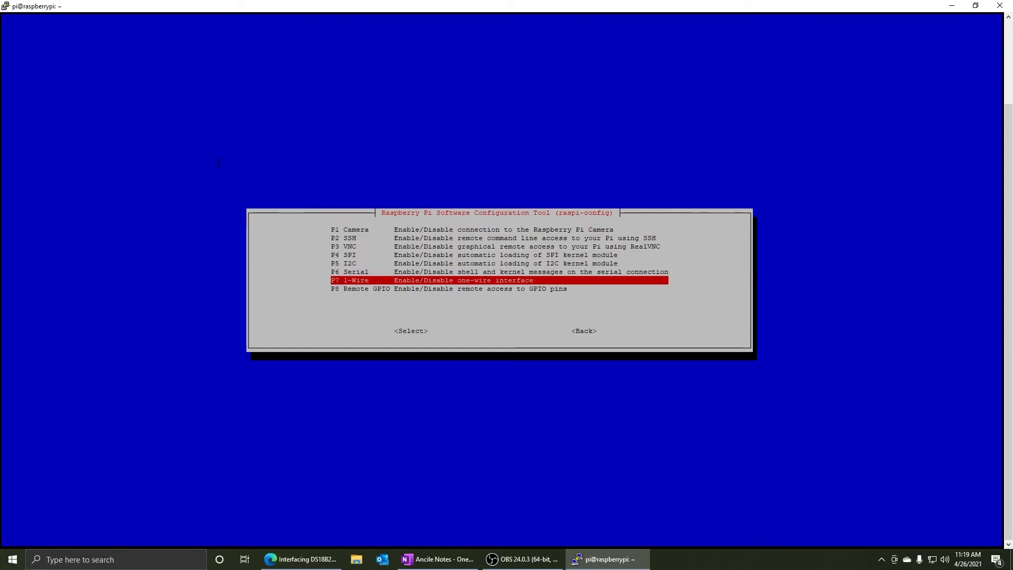
pyautogui.press('Return')
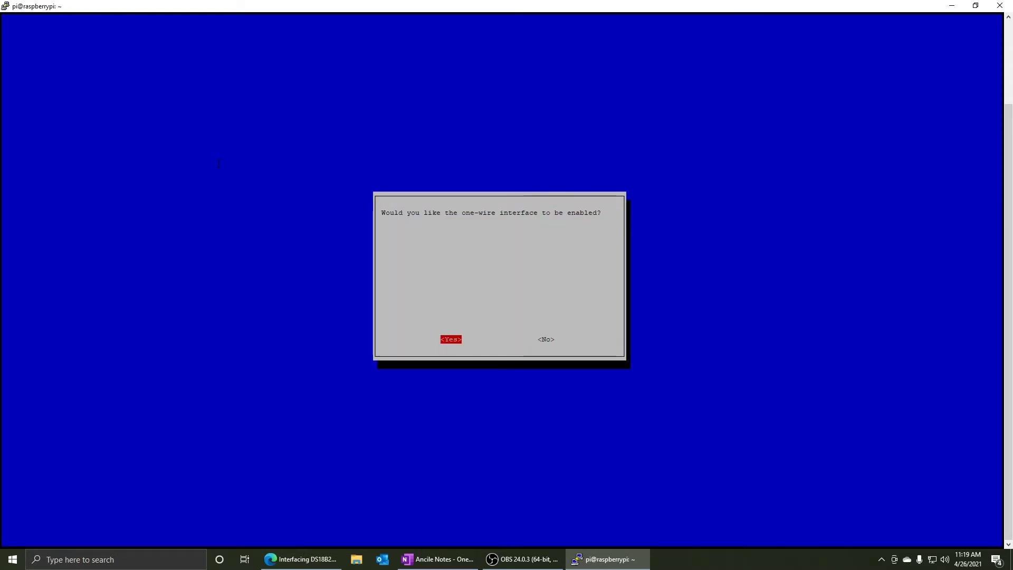
pyautogui.press('Return')
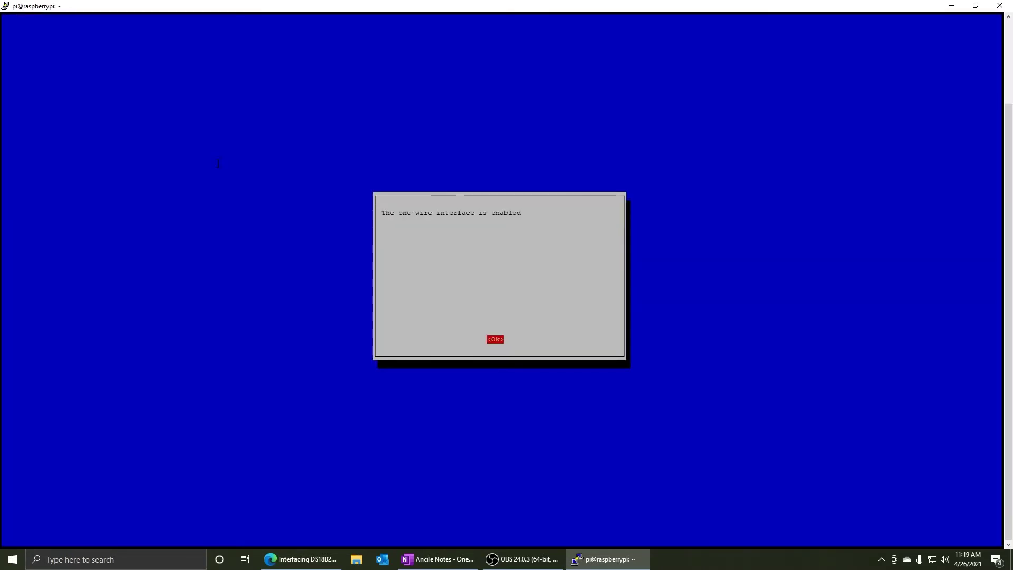
pyautogui.press('Return')
pyautogui.press('Tab')
pyautogui.press('Tab')
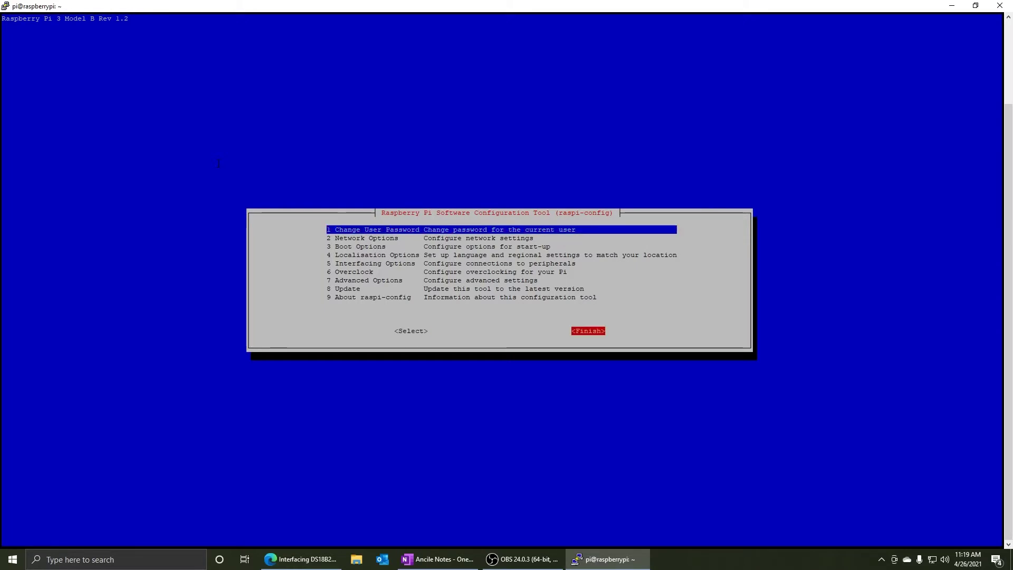
pyautogui.press('Return')
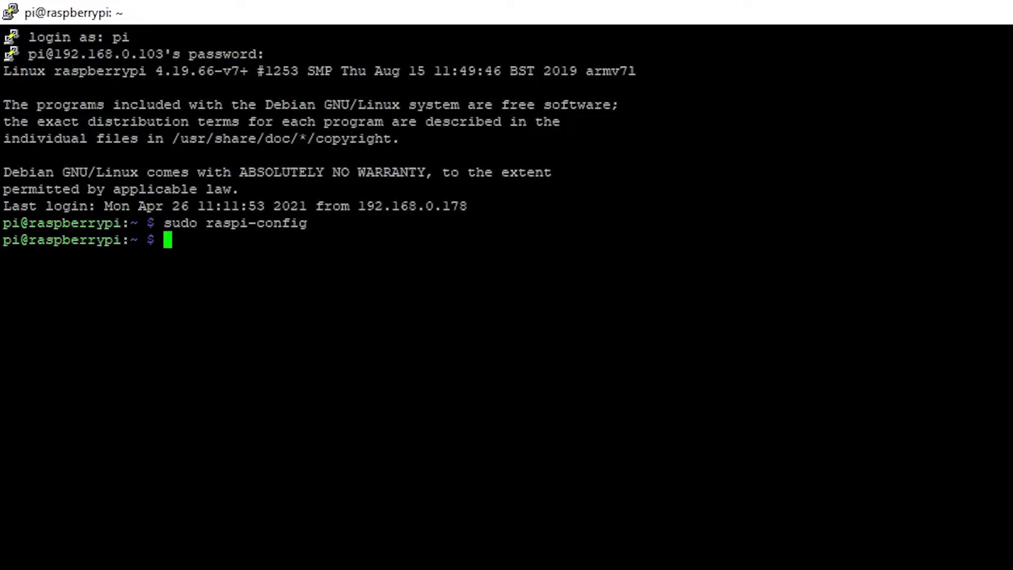
# - Open /boot/config.txt in nano, inspect the dtoverlay=w1-gpio, gpiopin=4 line, and exit with Ctrl+X
pyautogui.press('Up')
pyautogui.press('Down')
pyautogui.write('sudo nano')
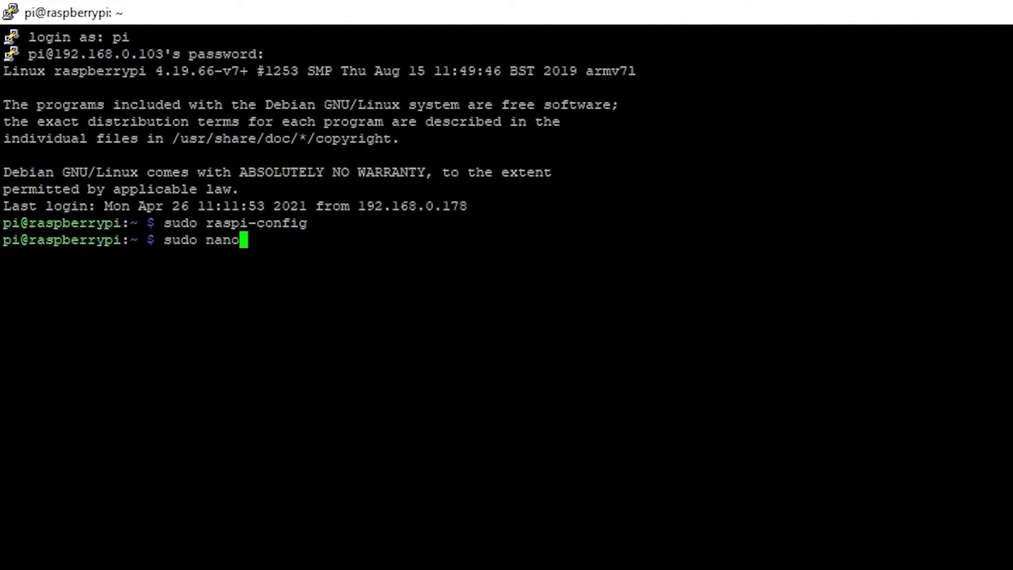
pyautogui.write(' /boo')
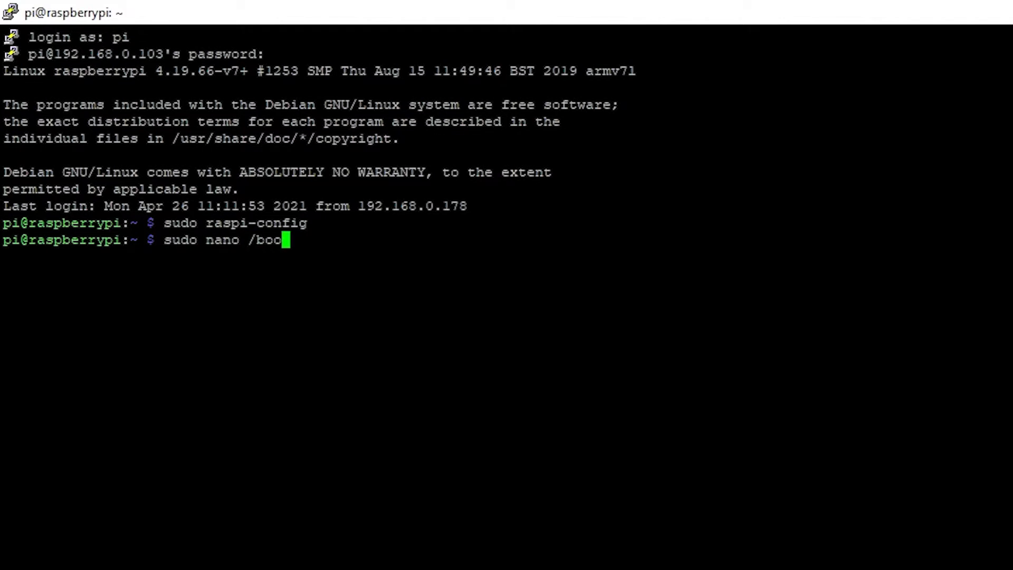
pyautogui.write('t/config')
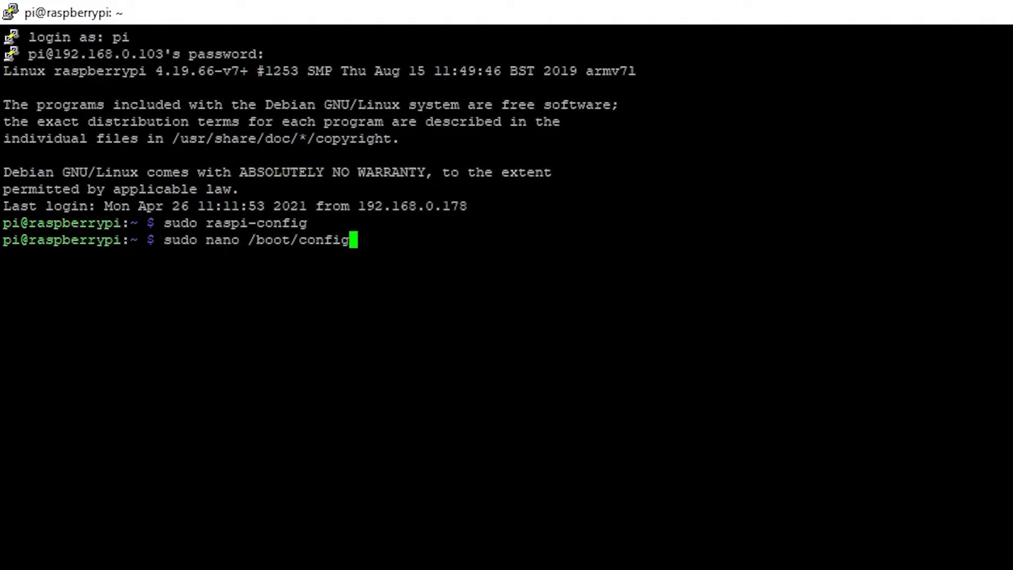
pyautogui.write('.txt')
pyautogui.press('Return')
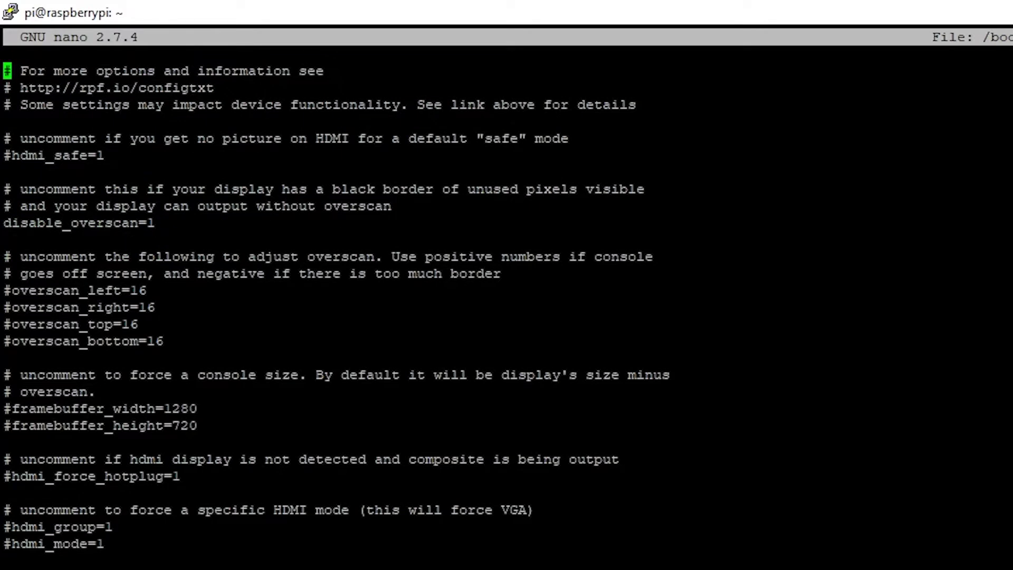
pyautogui.press('Down')
pyautogui.press('Down')
pyautogui.press('Down')
pyautogui.press('Down')
pyautogui.press('Down')
pyautogui.press('Down')
pyautogui.press('Down')
pyautogui.press('Down')
pyautogui.press('Down')
pyautogui.press('Down')
pyautogui.press('Down')
pyautogui.press('Down')
pyautogui.press('Down')
pyautogui.press('Down')
pyautogui.press('Down')
pyautogui.press('Down')
pyautogui.press('Down')
pyautogui.press('Down')
pyautogui.press('Down')
pyautogui.press('Down')
pyautogui.press('Down')
pyautogui.press('Down')
pyautogui.press('Down')
pyautogui.press('Down')
pyautogui.press('Down')
pyautogui.press('Down')
pyautogui.press('Down')
pyautogui.press('Down')
pyautogui.press('Down')
pyautogui.press('Down')
pyautogui.press('Down')
pyautogui.press('Down')
pyautogui.press('Down')
pyautogui.press('Down')
pyautogui.press('Down')
pyautogui.press('Down')
pyautogui.press('Down')
pyautogui.press('Down')
pyautogui.press('Down')
pyautogui.press('Down')
pyautogui.press('Up')
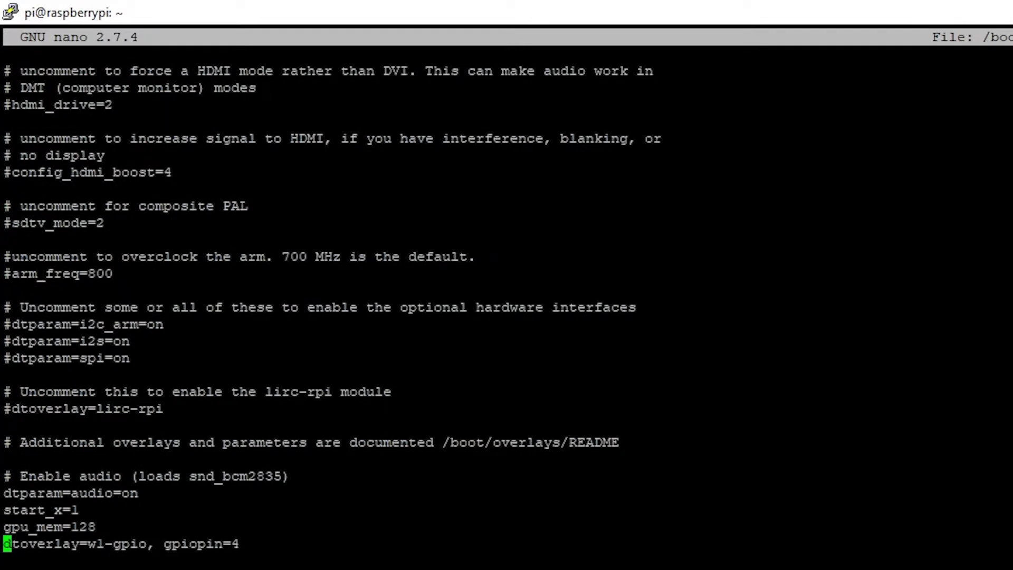
pyautogui.press('Right')
pyautogui.press('Right')
pyautogui.press('Right')
pyautogui.press('Right')
pyautogui.press('Right')
pyautogui.press('Right')
pyautogui.press('Right')
pyautogui.press('Right')
pyautogui.press('Right')
pyautogui.press('Right')
pyautogui.press('Right')
pyautogui.press('Right')
pyautogui.press('Right')
pyautogui.press('Right')
pyautogui.press('Right')
pyautogui.press('Right')
pyautogui.press('Right')
pyautogui.press('Left')
pyautogui.press('Left')
pyautogui.press('Left')
pyautogui.press('Left')
pyautogui.press('Left')
pyautogui.press('Left')
pyautogui.press('Left')
pyautogui.press('Right')
pyautogui.press('Right')
pyautogui.press('Right')
pyautogui.press('Right')
pyautogui.press('Right')
pyautogui.press('Right')
pyautogui.press('Right')
pyautogui.press('Right')
pyautogui.press('Right')
pyautogui.press('Right')
pyautogui.press('Right')
pyautogui.press('Right')
pyautogui.press('Right')
pyautogui.press('Right')
pyautogui.press('Right')
pyautogui.press('Right')
pyautogui.press('Right')
pyautogui.press('Right')
pyautogui.hotkey('ctrl', 'x')
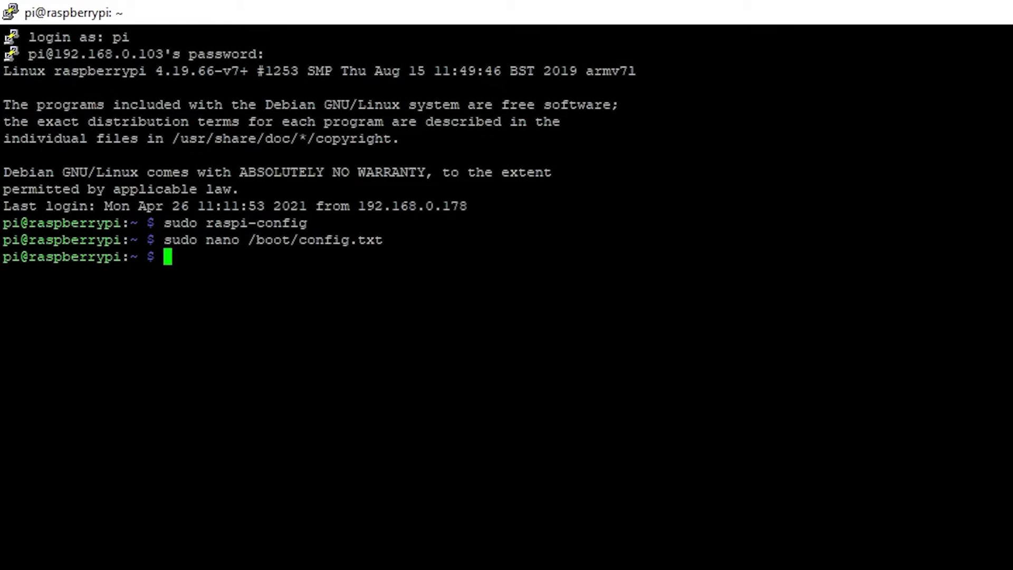
# - Run nano at the prompt, then leave the shell command line empty
pyautogui.write('nano')
pyautogui.press('Return')
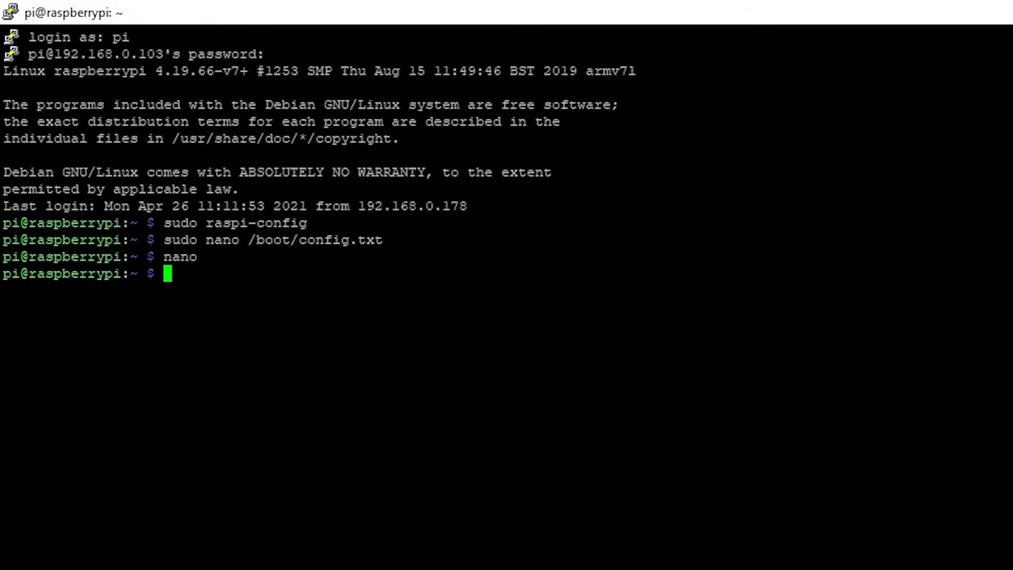
pyautogui.press('Up')
pyautogui.press('Down')
pyautogui.press('Up')
pyautogui.press('Down')
# - Install the w1thermsensor package with sudo pip3 install w1thermsensor, then enter nano
pyautogui.write('sudo pip3 install ')
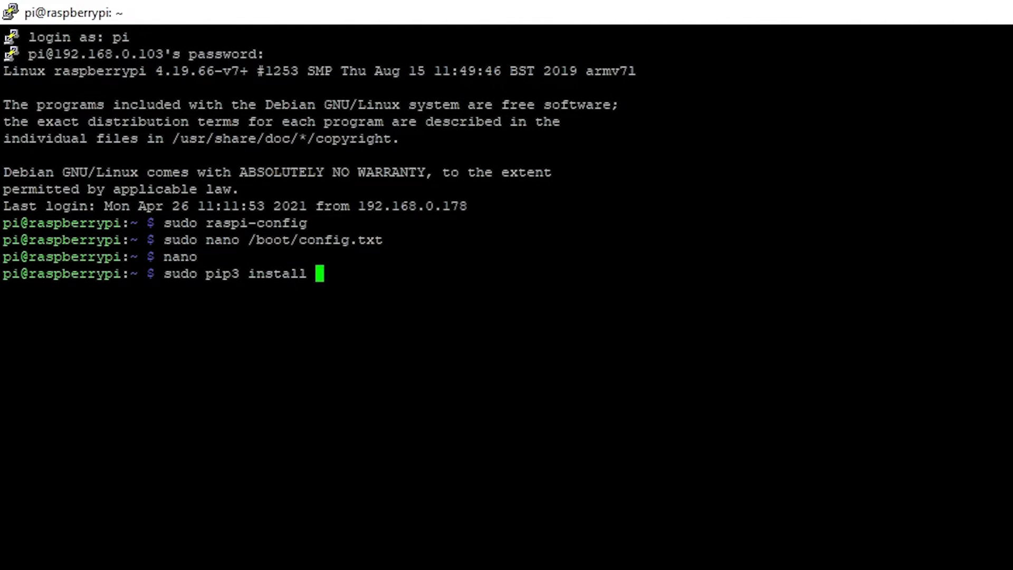
pyautogui.write('w1ther')
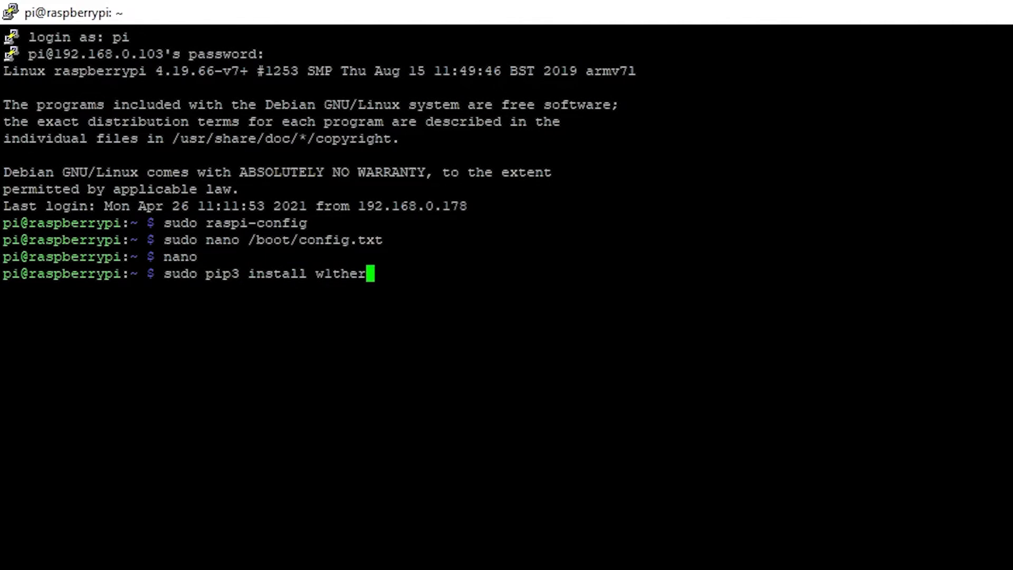
pyautogui.write('msensor')
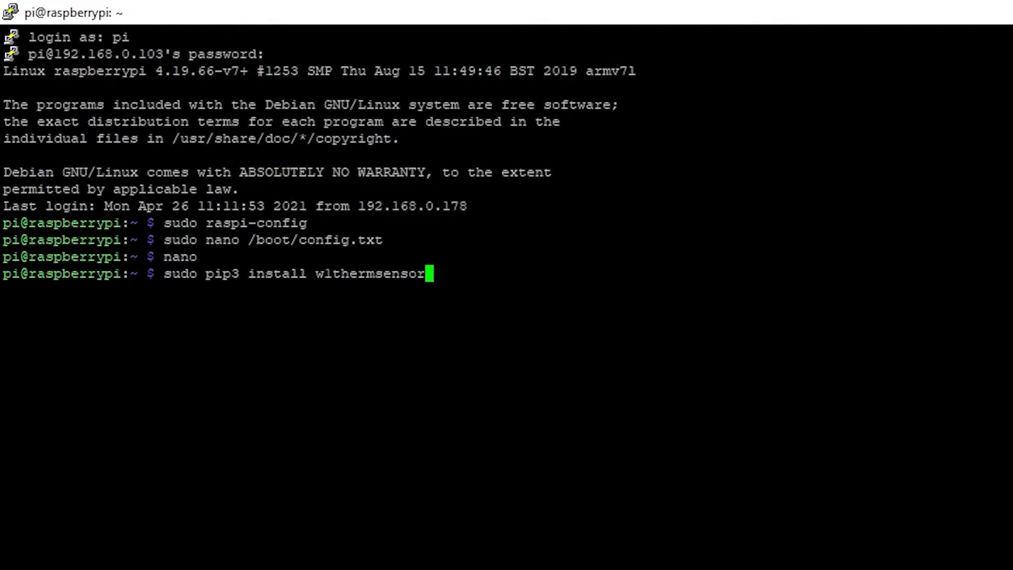
pyautogui.press('Return')
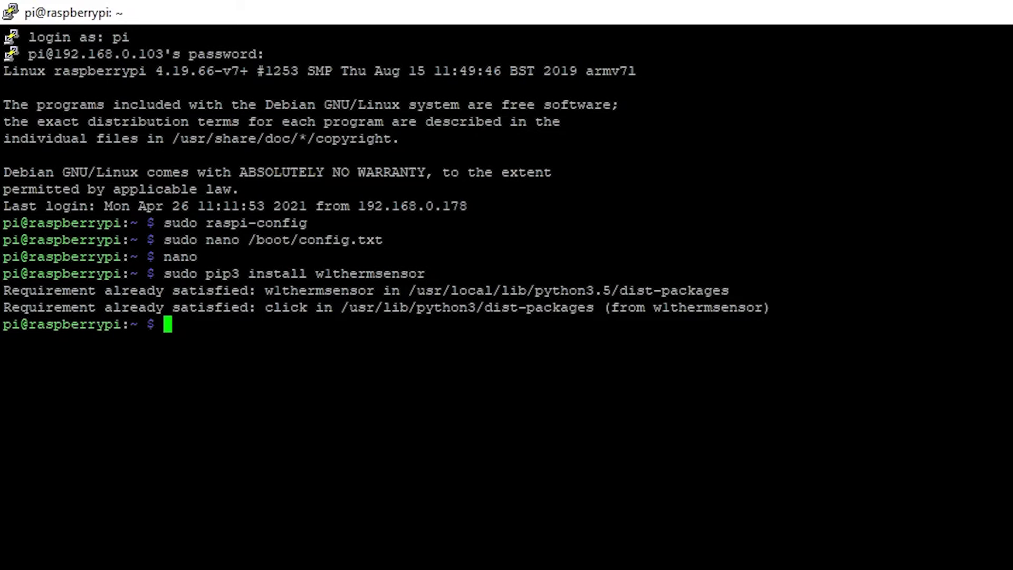
pyautogui.write('nano')
# - In a new nano file, write import time, from w1thermsensor import W1ThermSensor, and sensor = W1ThermSensor()
pyautogui.press('Return')
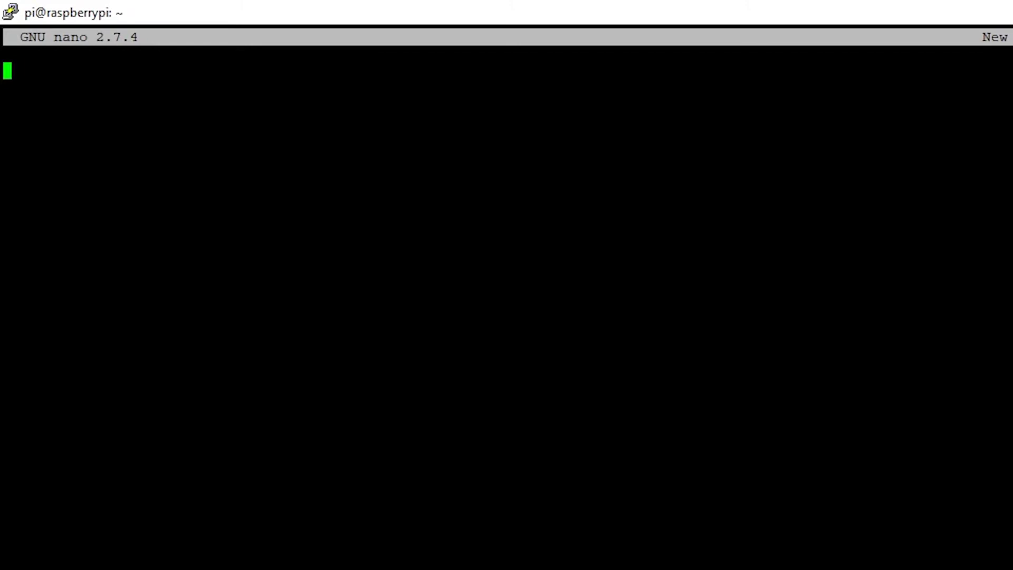
pyautogui.write('import time')
pyautogui.press('Return')
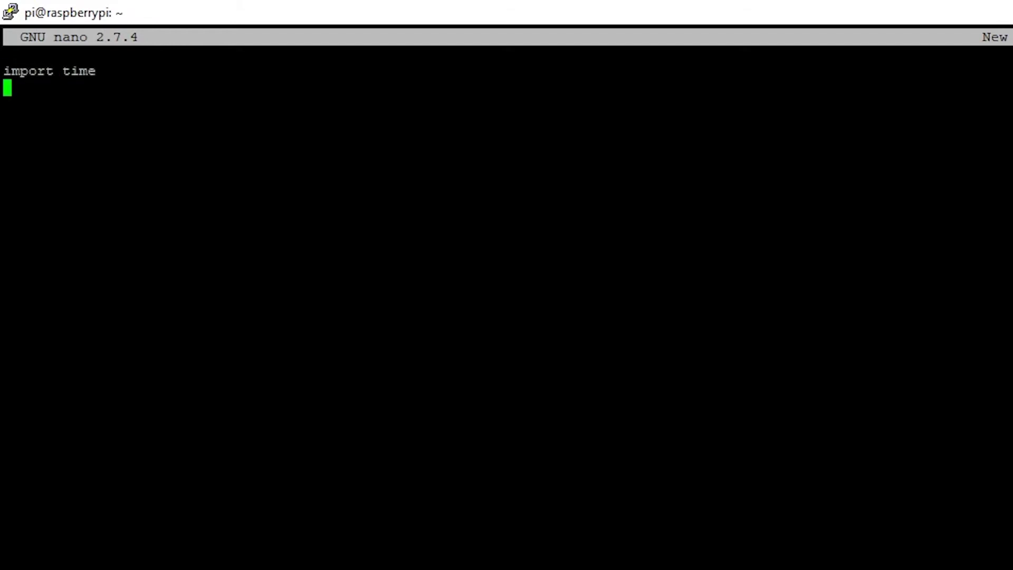
pyautogui.write('from ')
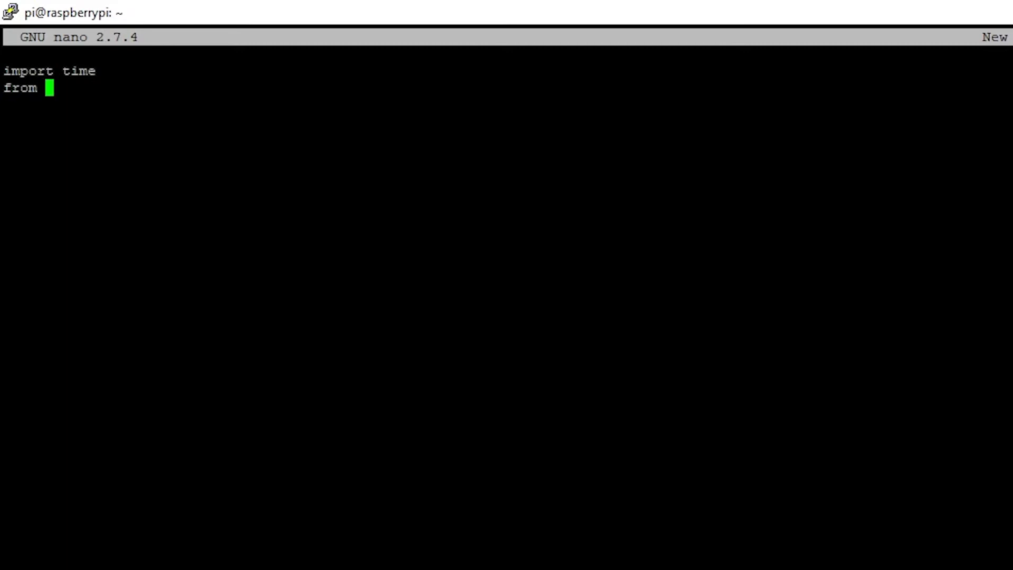
pyautogui.write('wlsens')
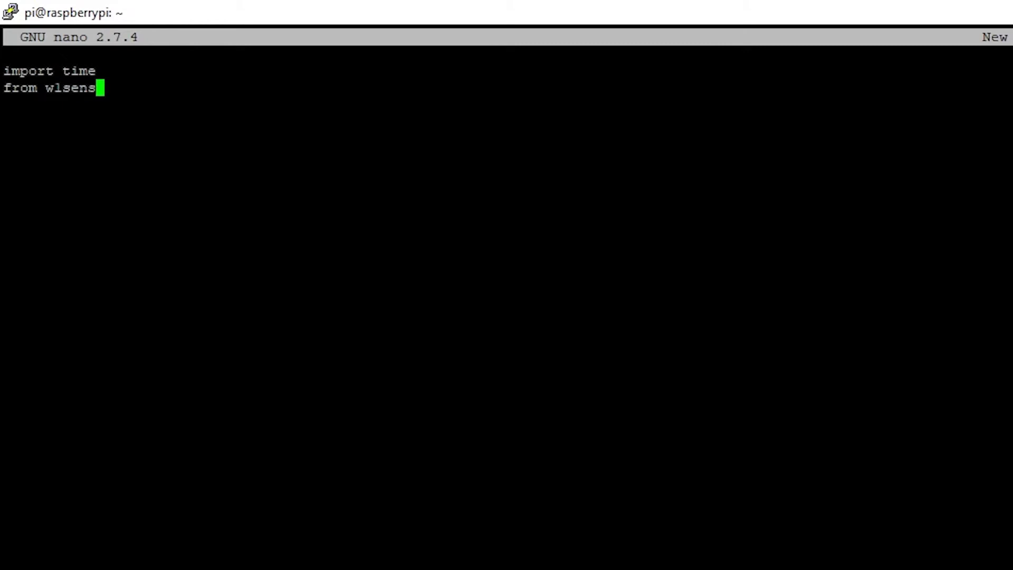
pyautogui.press('BackSpace')
pyautogui.press('BackSpace')
pyautogui.press('BackSpace')
pyautogui.press('BackSpace')
pyautogui.press('BackSpace')
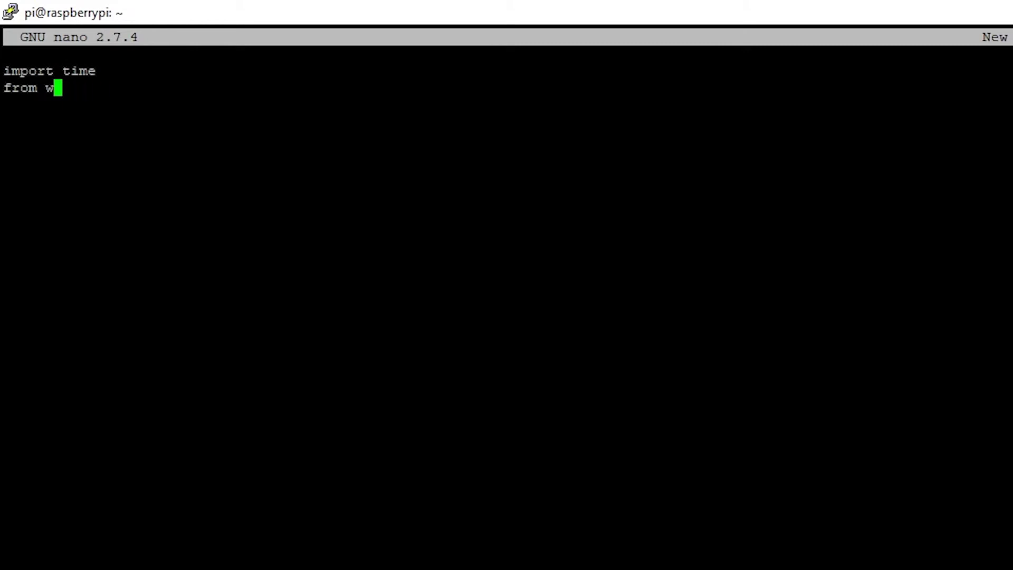
pyautogui.write('1thermsensor')
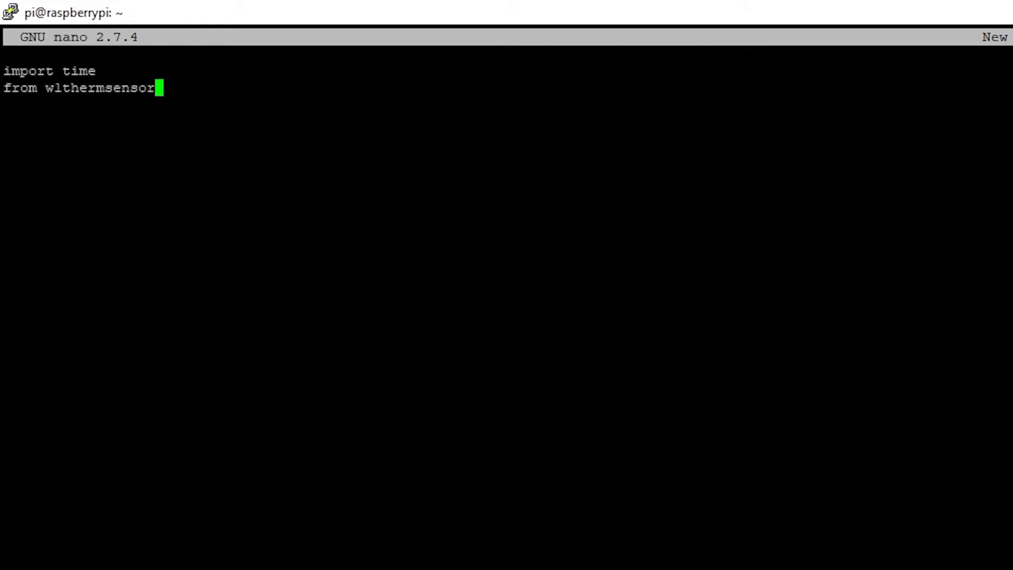
pyautogui.write(' import ')
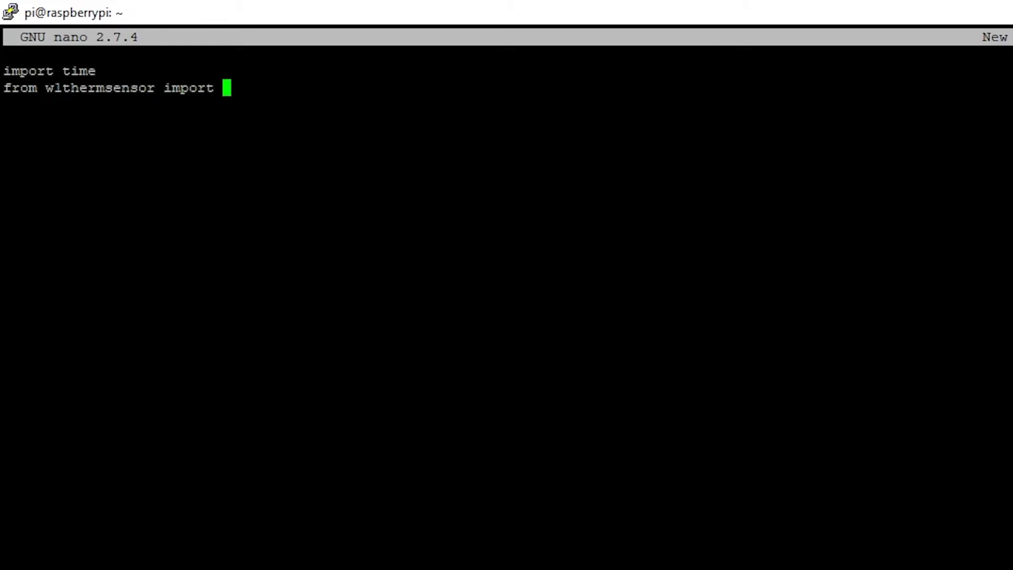
pyautogui.write('W1ThermSensor')
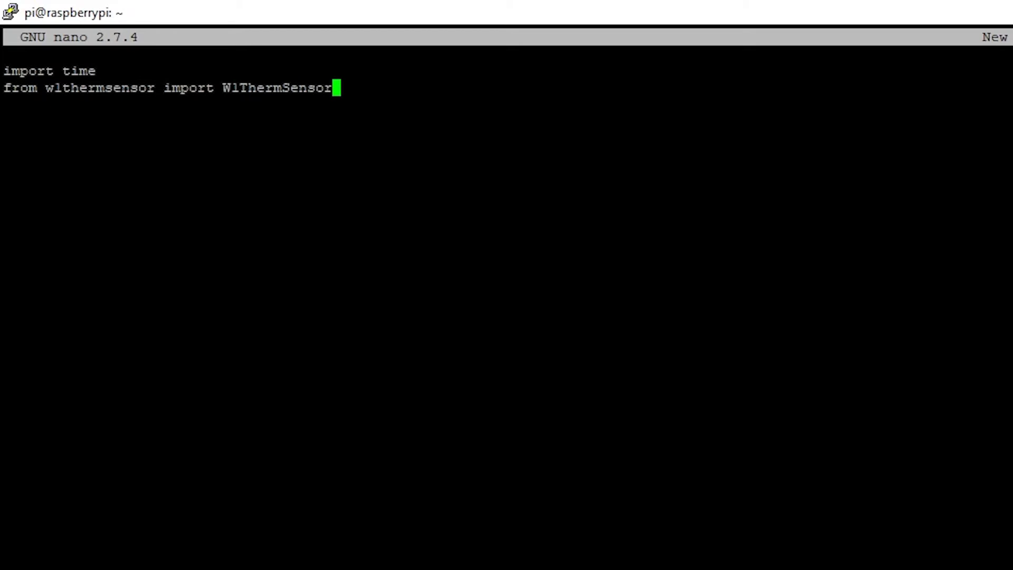
pyautogui.press('Return')
pyautogui.press('Return')
pyautogui.write('senso')
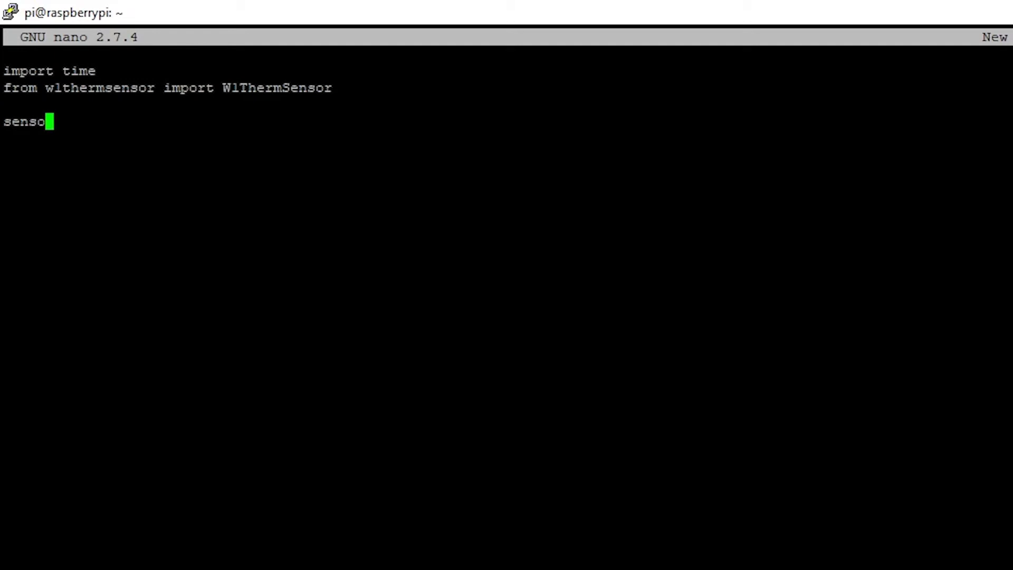
pyautogui.write('r = W1The')
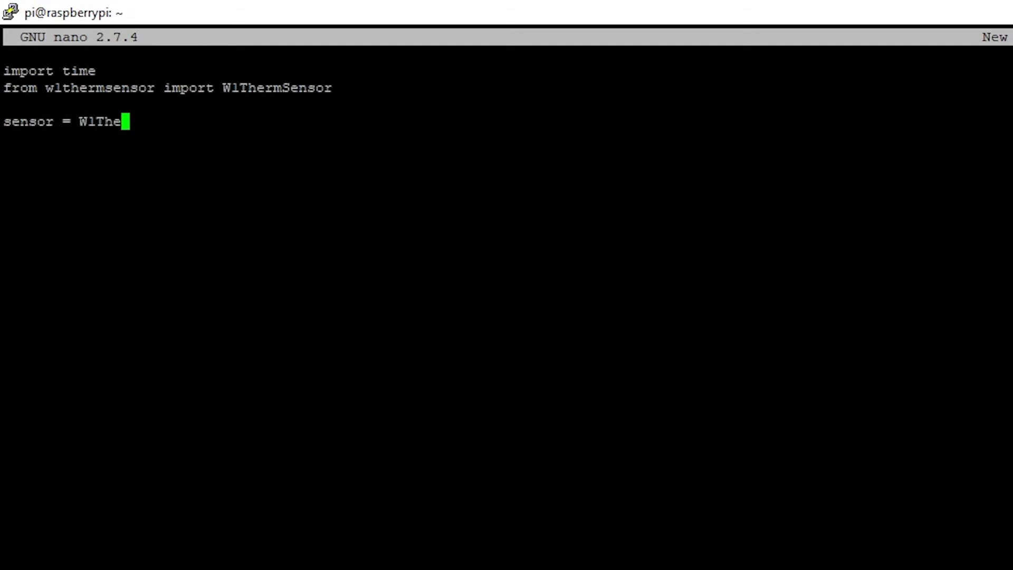
pyautogui.write('rmSensor')
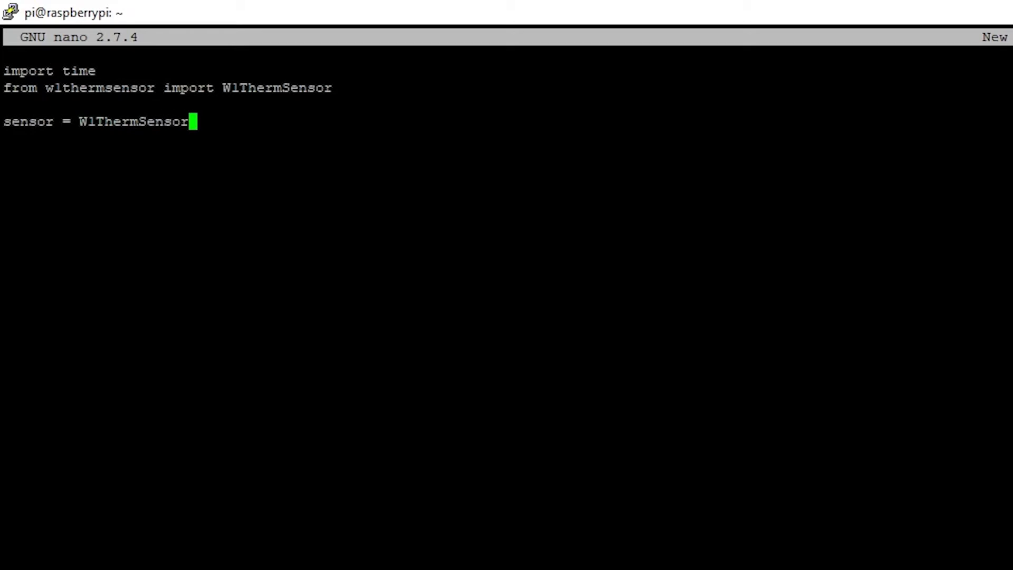
pyautogui.write('()')
pyautogui.press('Return')
pyautogui.press('Return')
# - Add a while True loop that reads sensor.get_temperature(), prints it, and calls time.sleep(1)
pyautogui.write('while True')
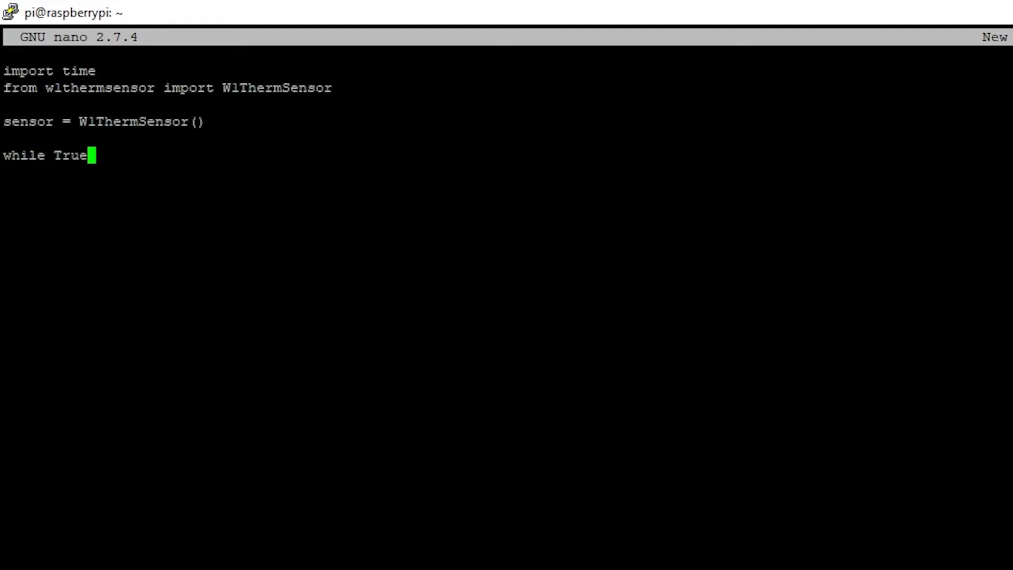
pyautogui.write(':')
pyautogui.press('Return')
pyautogui.write('temp')
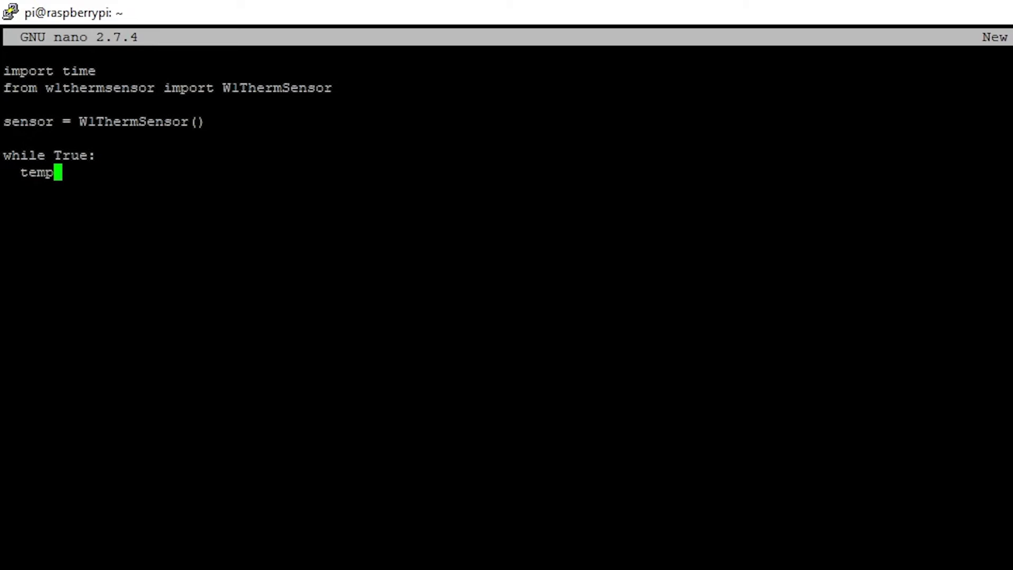
pyautogui.write(' = sensor.ge')
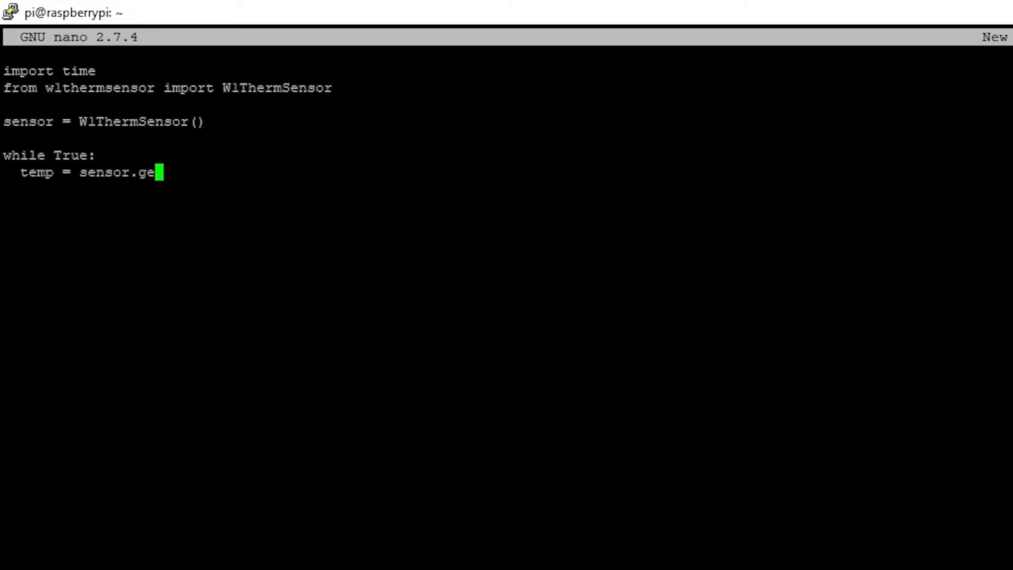
pyautogui.write('t_temperature()')
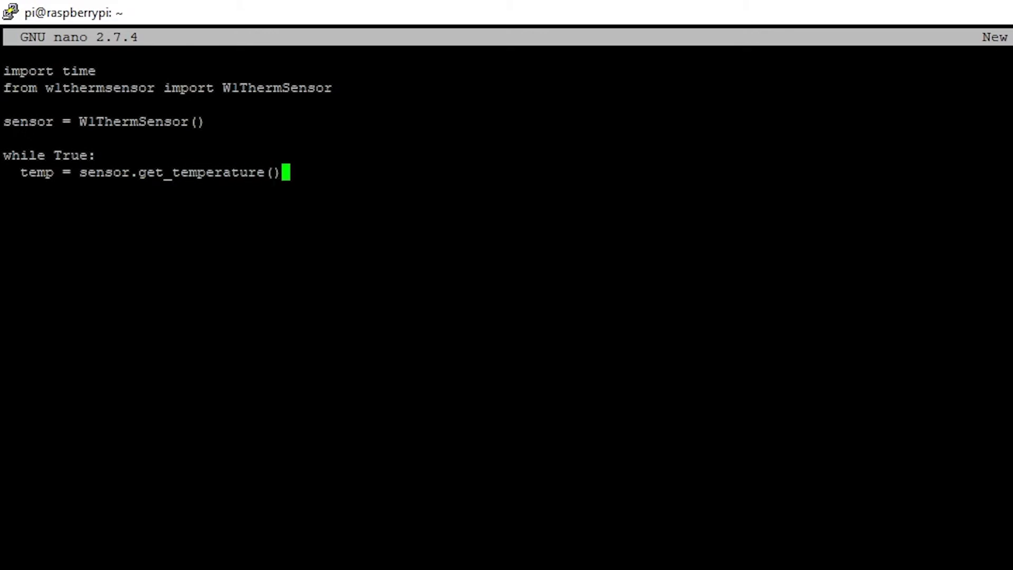
pyautogui.press('Return')
pyautogui.write('pri')
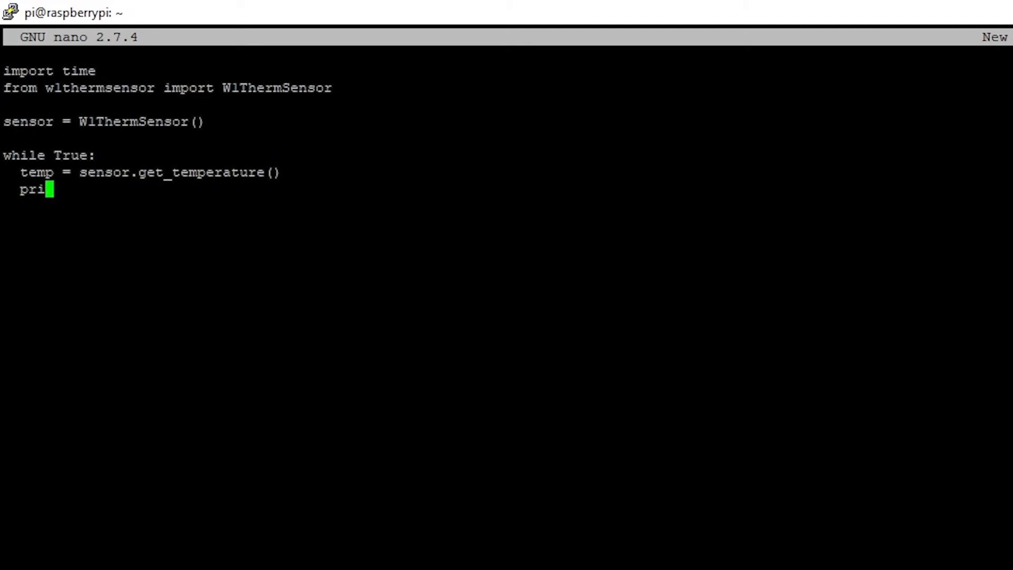
pyautogui.write('nt(temp)')
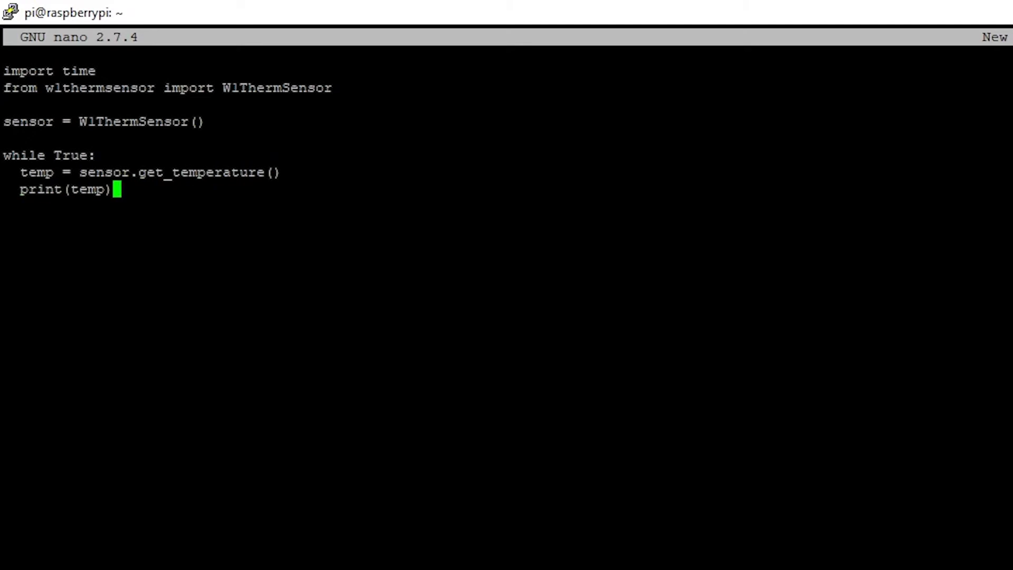
pyautogui.press('Return')
pyautogui.press('Return')
pyautogui.write('time.sleep')
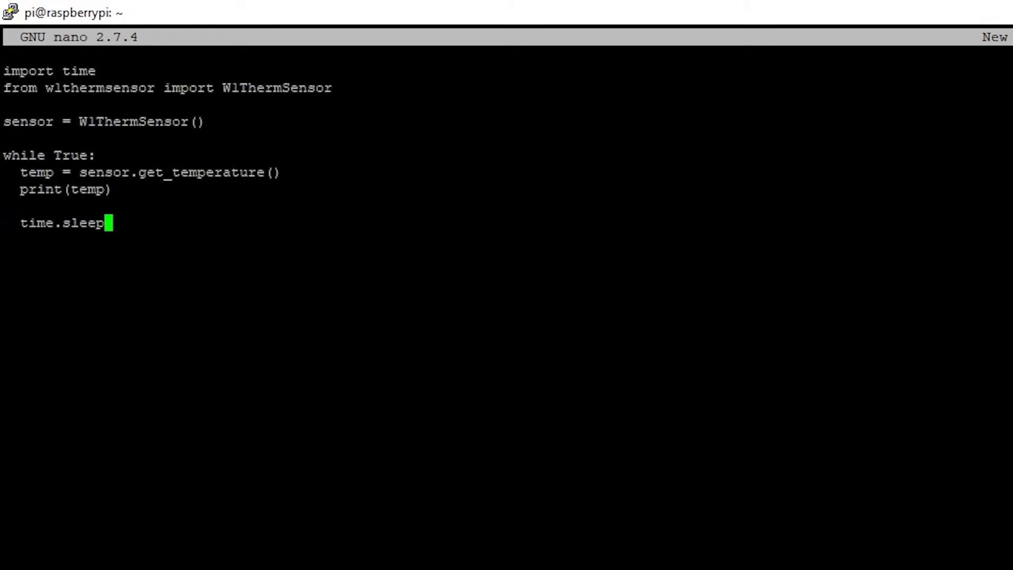
pyautogui.write('(1)')
pyautogui.press('Return')
# - Exit nano and list the home directory files with ls
pyautogui.hotkey('ctrl', 'x')
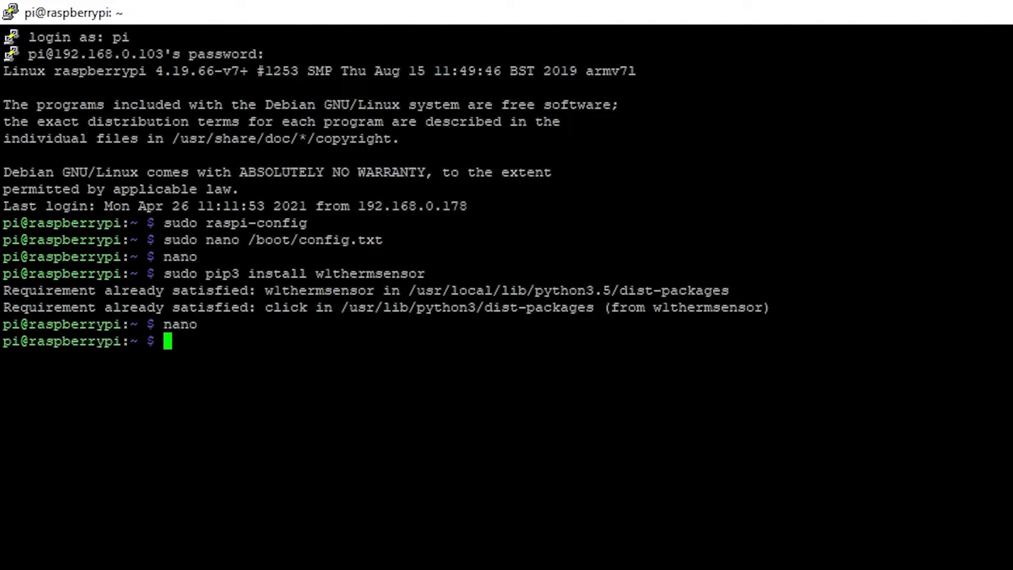
pyautogui.write('ls')
pyautogui.press('Return')
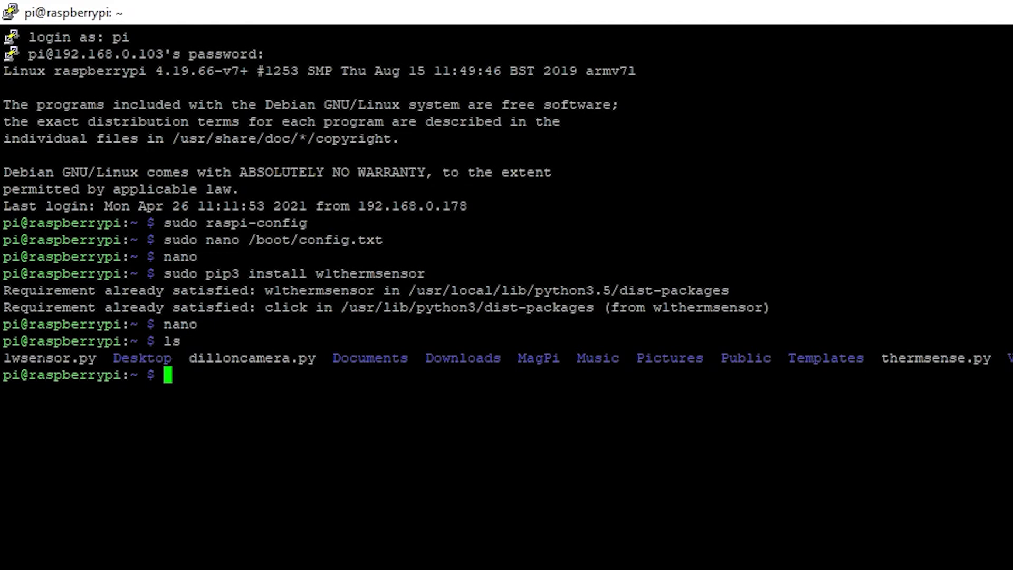
# - Run the script with python3 thermsense.py
pyautogui.write('python')
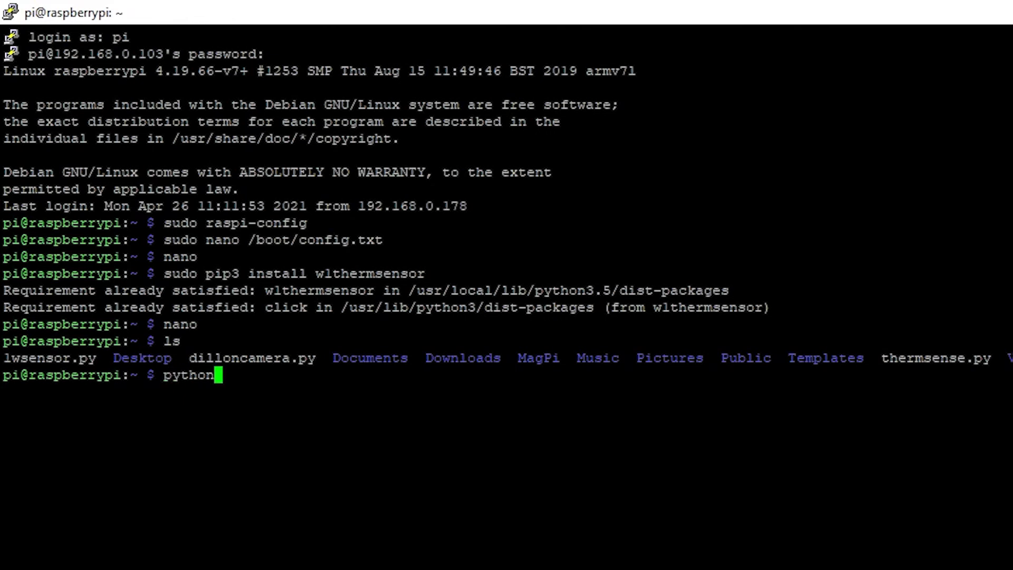
pyautogui.write('3 thermsesn')
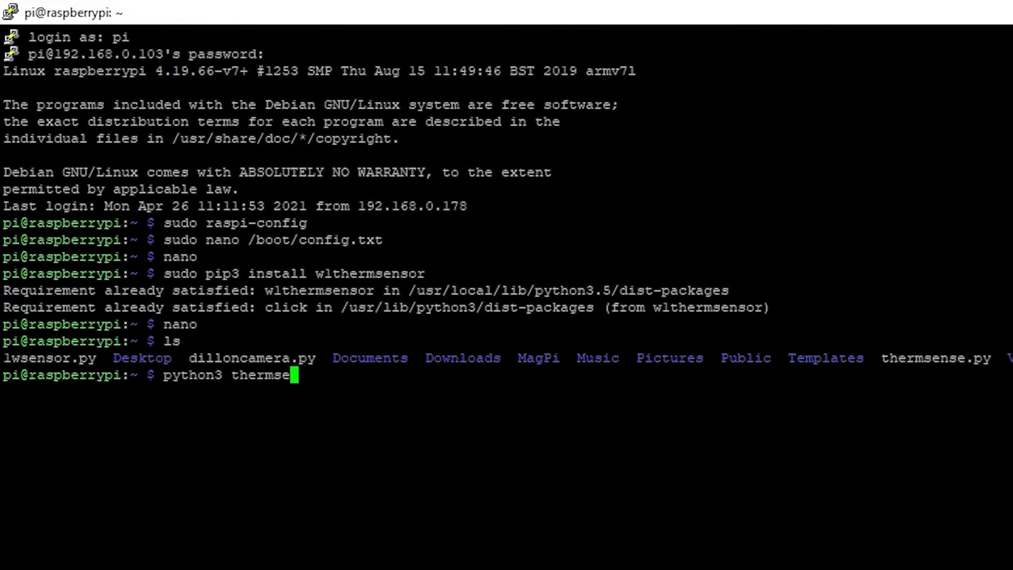
pyautogui.press('BackSpace')
pyautogui.press('BackSpace')
pyautogui.press('BackSpace')
pyautogui.write('nse.py')
pyautogui.press('Return')
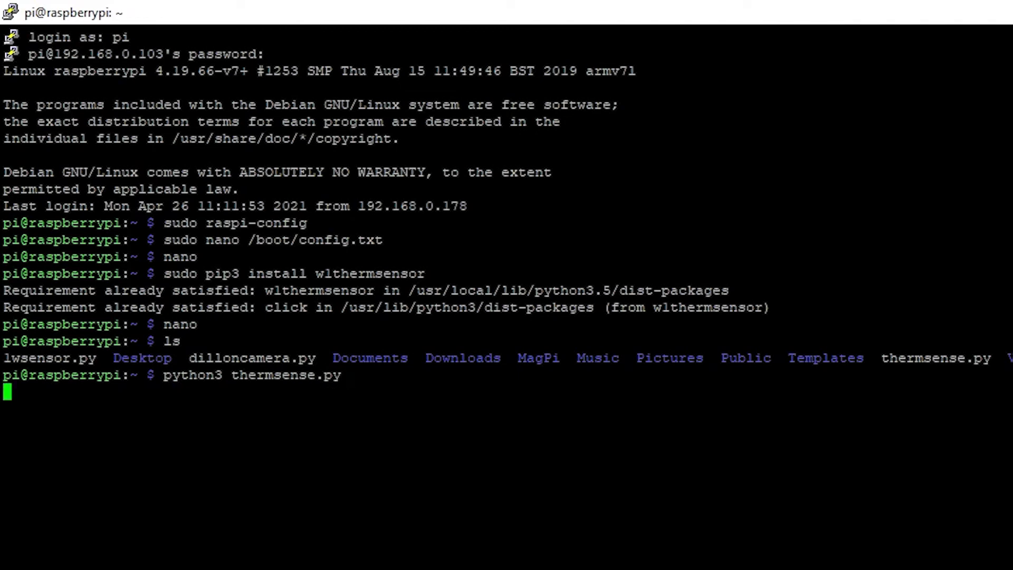